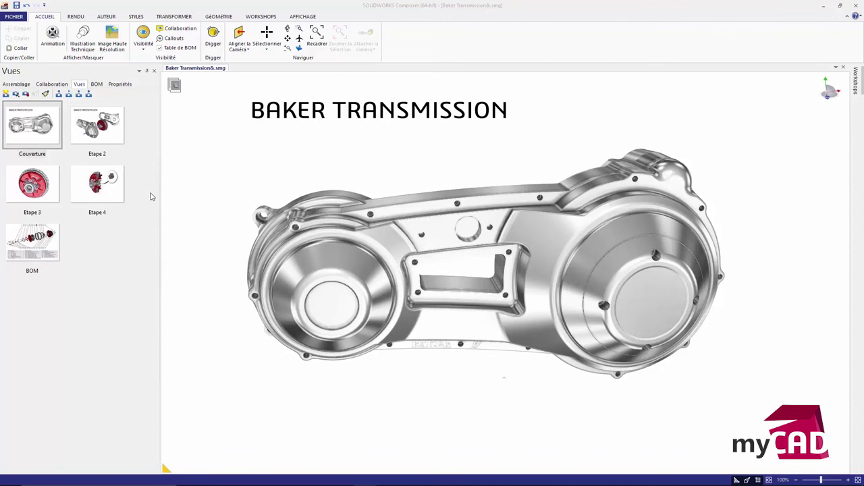
# Preview the Etape 2, Etape 3, Etape 4, BOM and Couverture views of the transmission
pyautogui.click(115, 139)
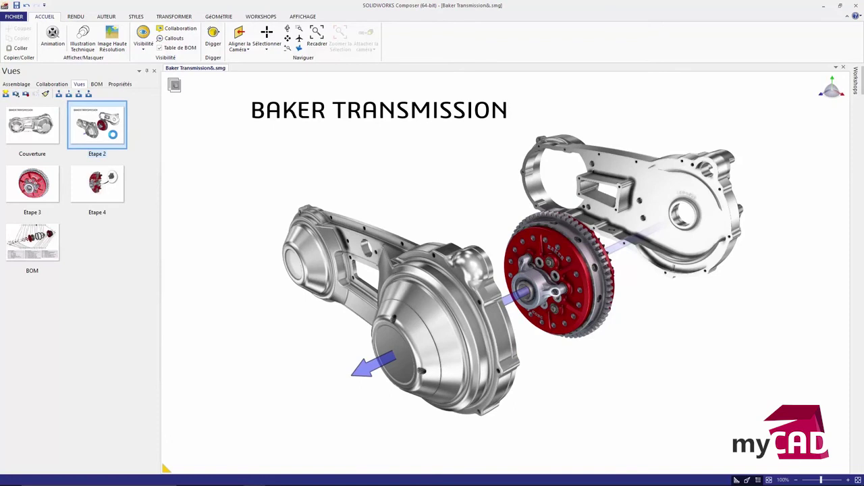
pyautogui.click(50, 182)
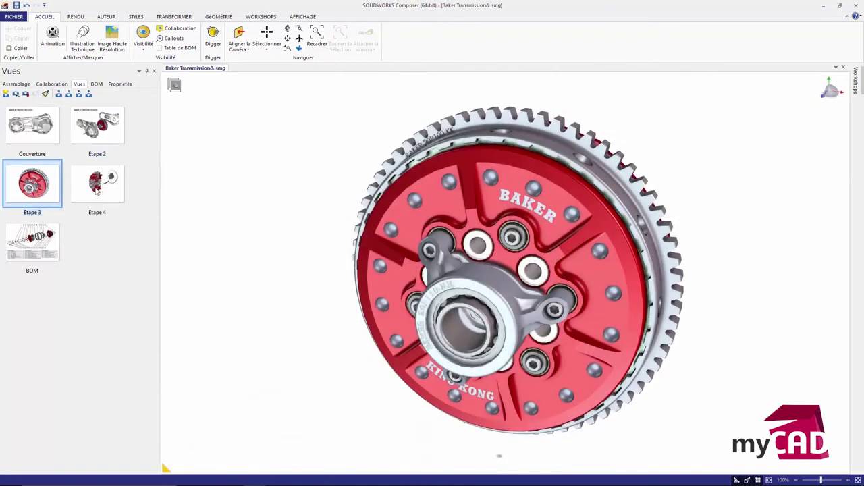
pyautogui.click(96, 191)
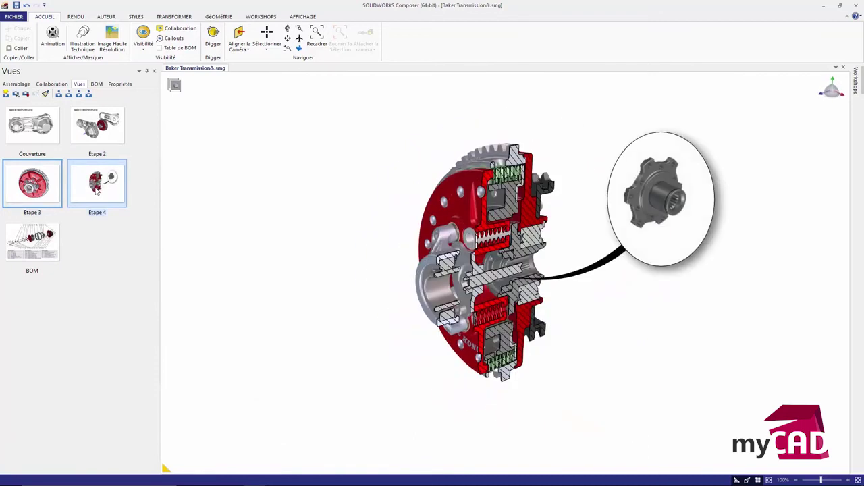
pyautogui.click(42, 250)
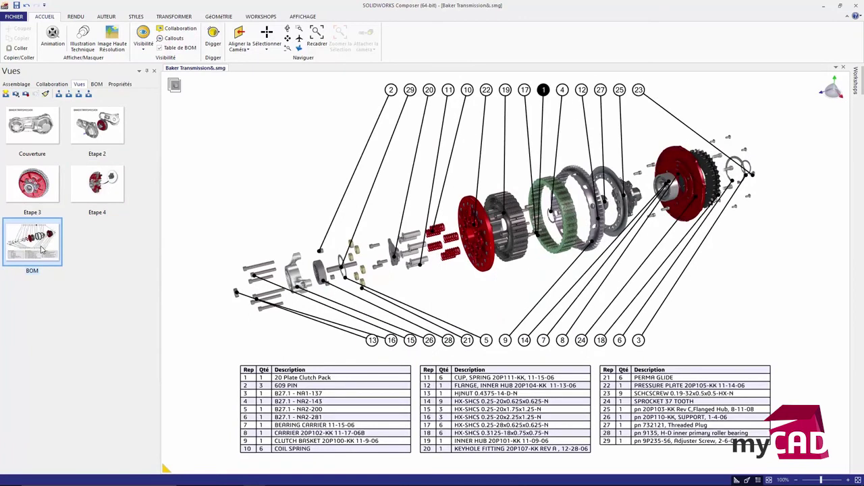
pyautogui.click(53, 137)
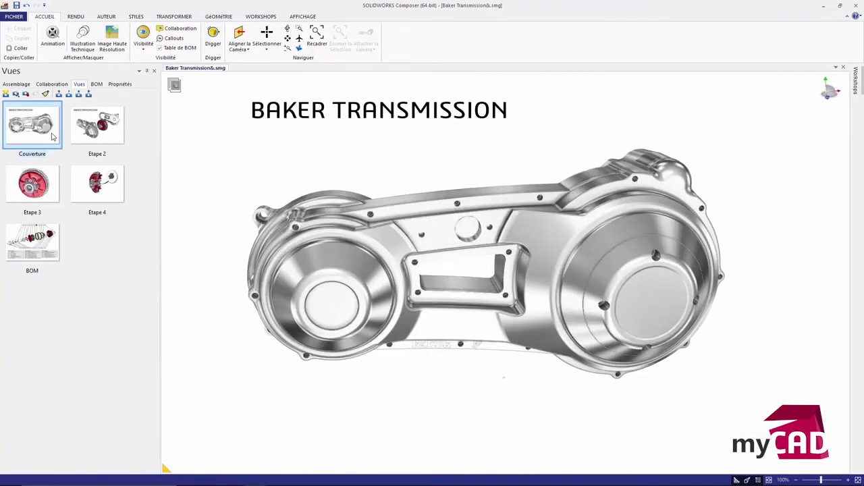
# Revisit Etape 2 and Etape 3, then settle back on the Etape 2 exploded view
pyautogui.click(102, 133)
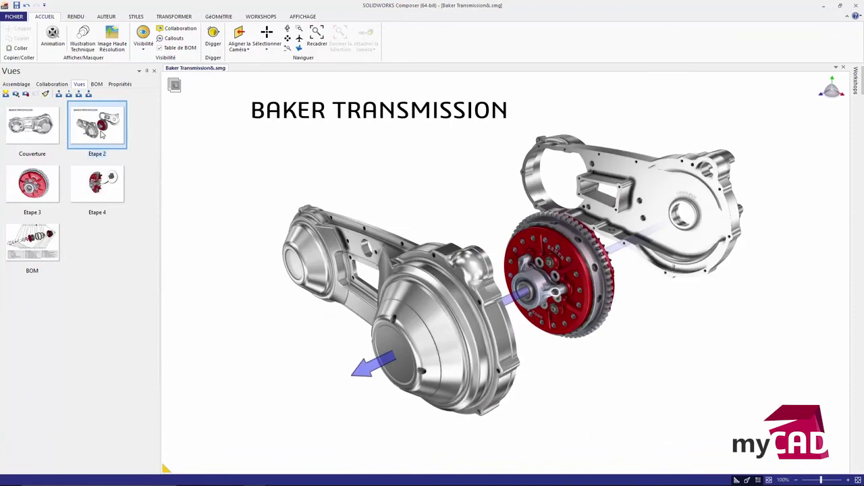
pyautogui.click(48, 177)
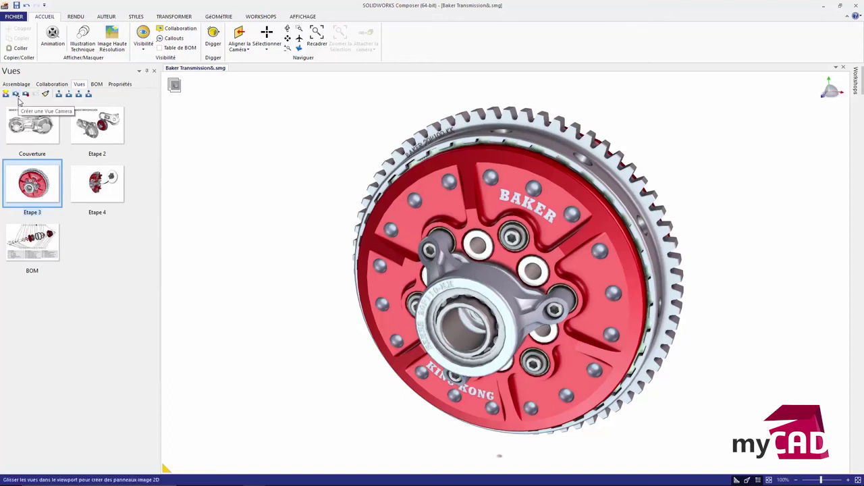
pyautogui.click(18, 99)
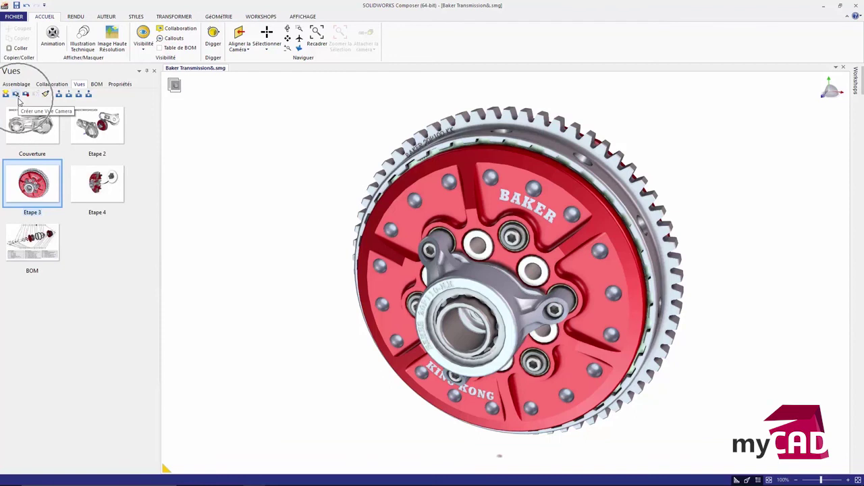
pyautogui.click(19, 99)
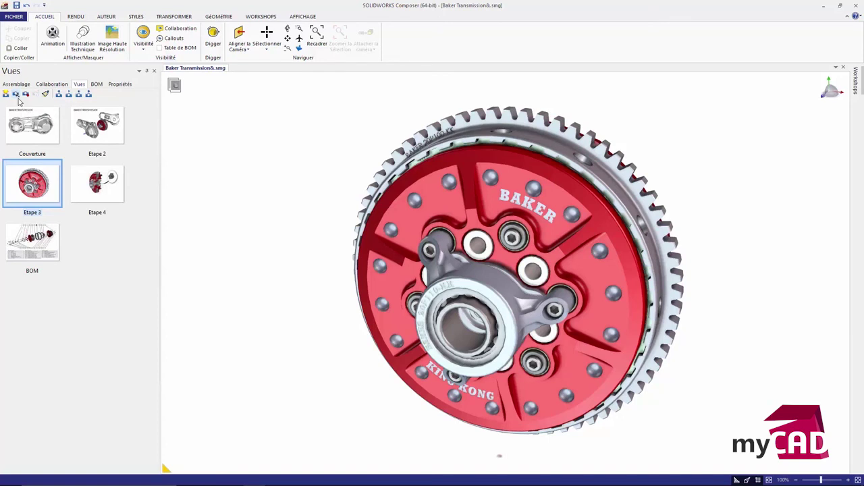
pyautogui.click(93, 133)
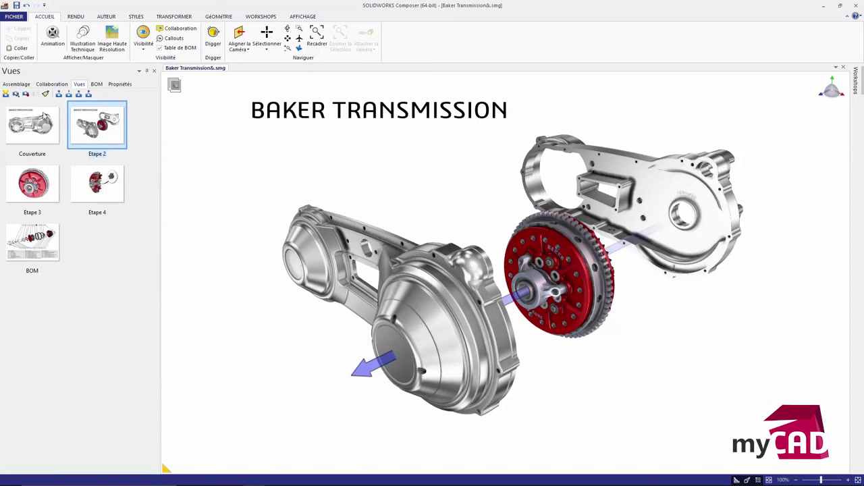
# Create a camera-only view from the Etape 2 position and name it 'camera'
pyautogui.click(15, 94)
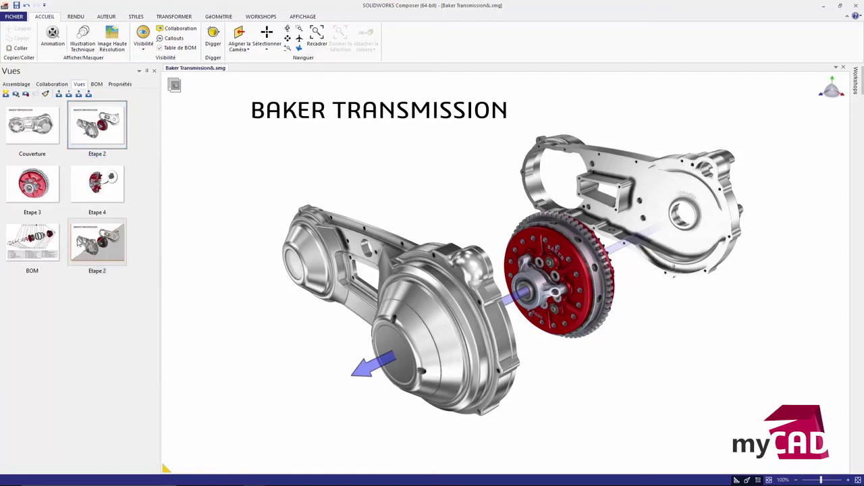
pyautogui.click(86, 260)
pyautogui.write('camera')
pyautogui.press('Return')
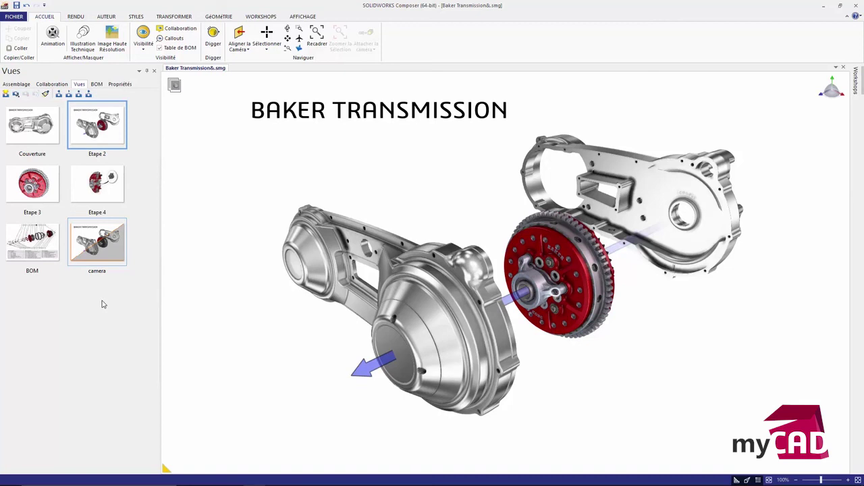
# Apply the 'camera' view onto Couverture, Etape 3 and Etape 4, producing their '+ camera' versions
pyautogui.moveTo(101, 251); pyautogui.dragTo(41, 136)
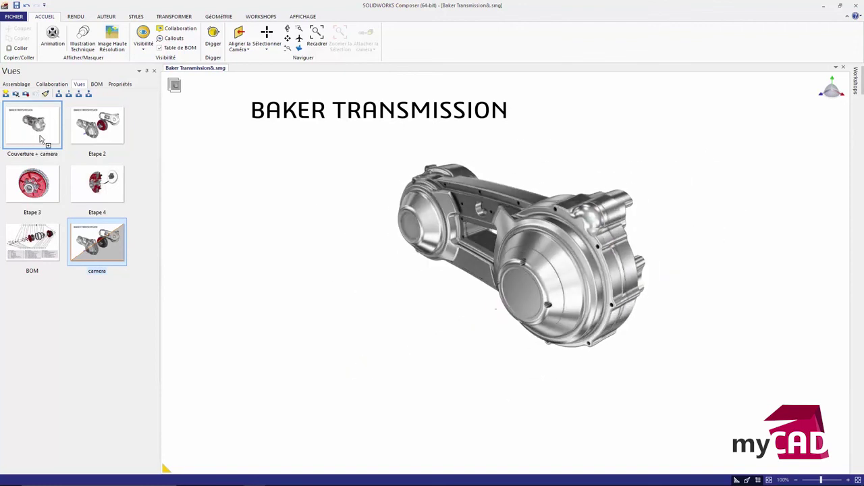
pyautogui.moveTo(41, 138)
pyautogui.mouseDown()
pyautogui.moveTo(74, 216)
pyautogui.moveTo(39, 193)
pyautogui.mouseUp()
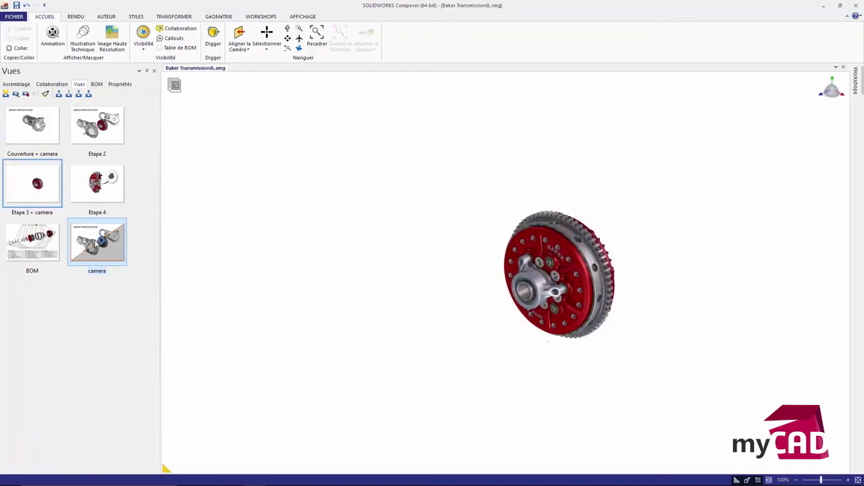
pyautogui.moveTo(98, 242); pyautogui.dragTo(97, 195)
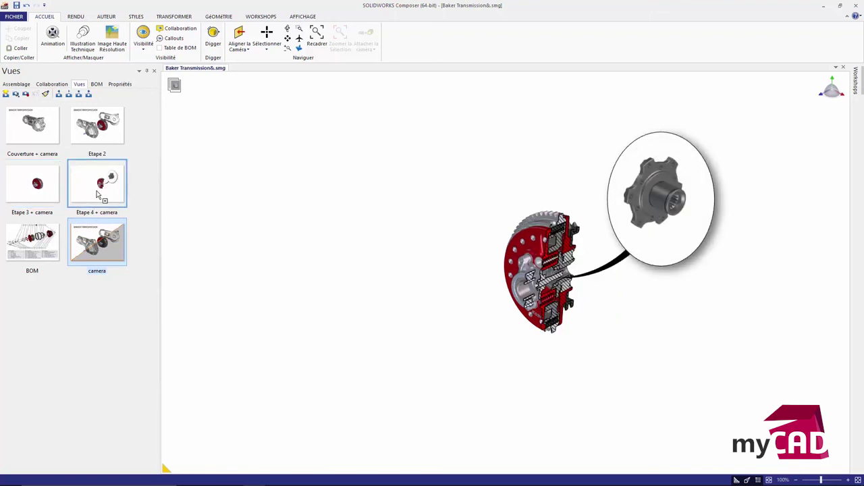
# Check the Couverture, Etape 3 and Etape 4 '+ camera' views against Etape 2
pyautogui.click(42, 139)
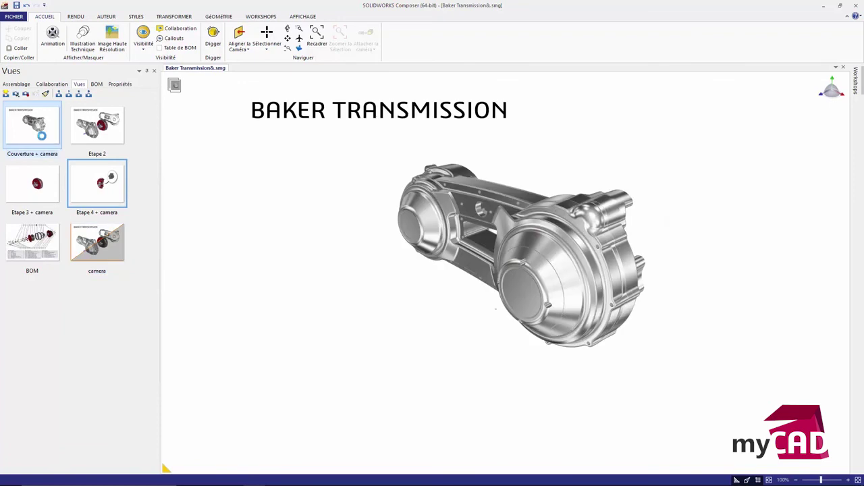
pyautogui.click(100, 138)
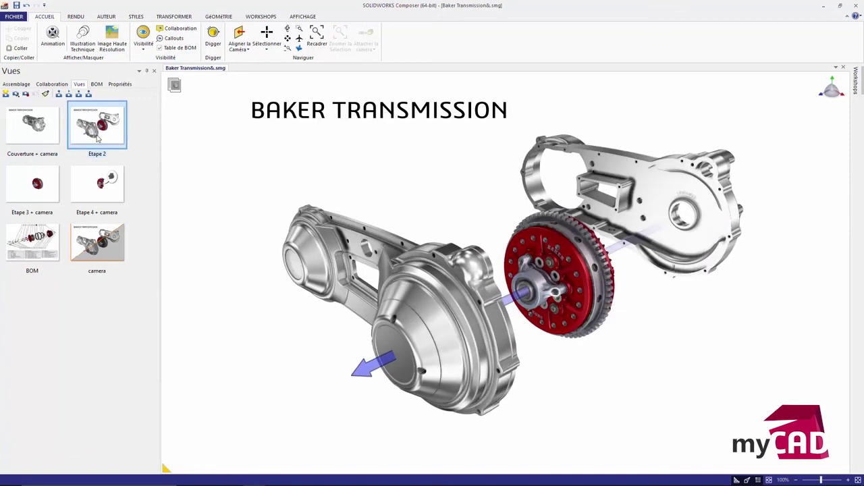
pyautogui.click(45, 179)
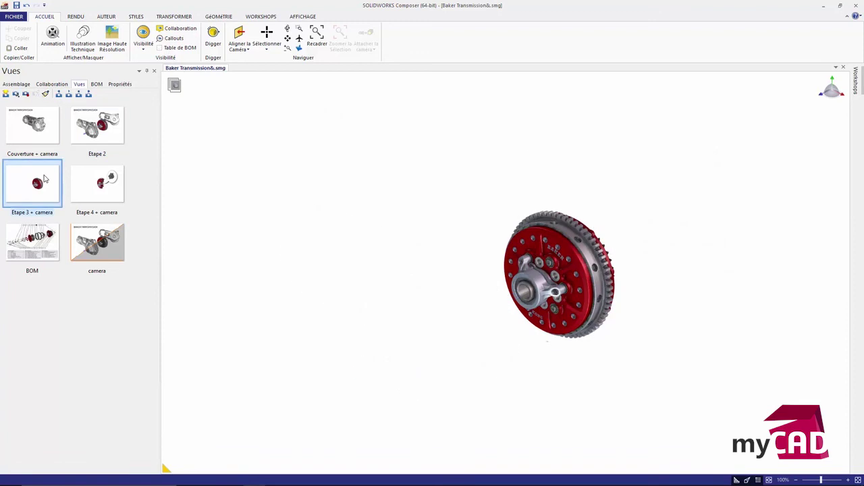
pyautogui.click(105, 188)
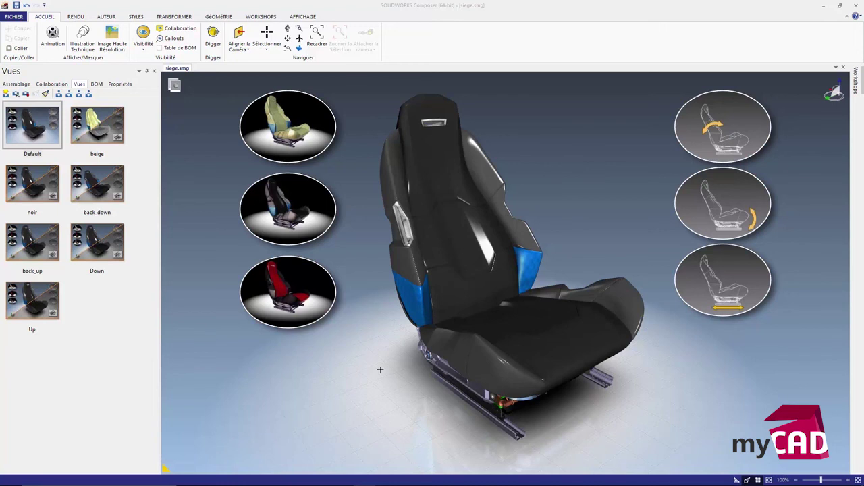
# Orbit the seat while trying its beige, noir and backrest position views
pyautogui.moveTo(381, 369); pyautogui.dragTo(349, 368)
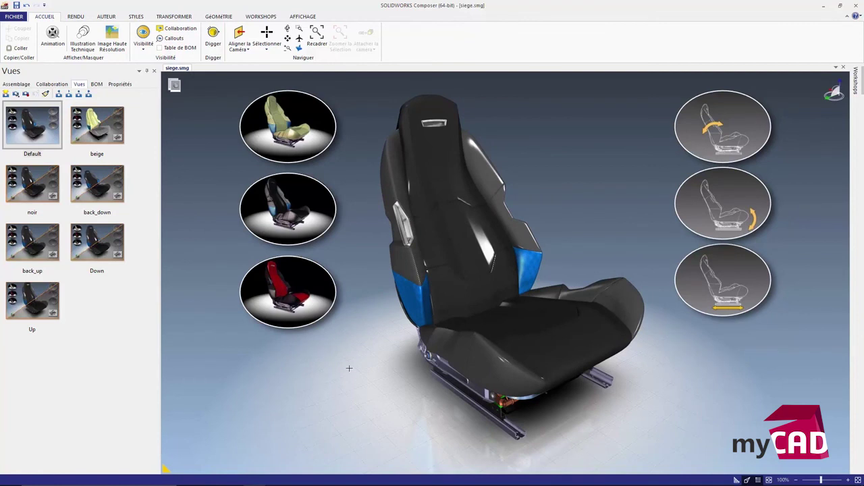
pyautogui.click(308, 135)
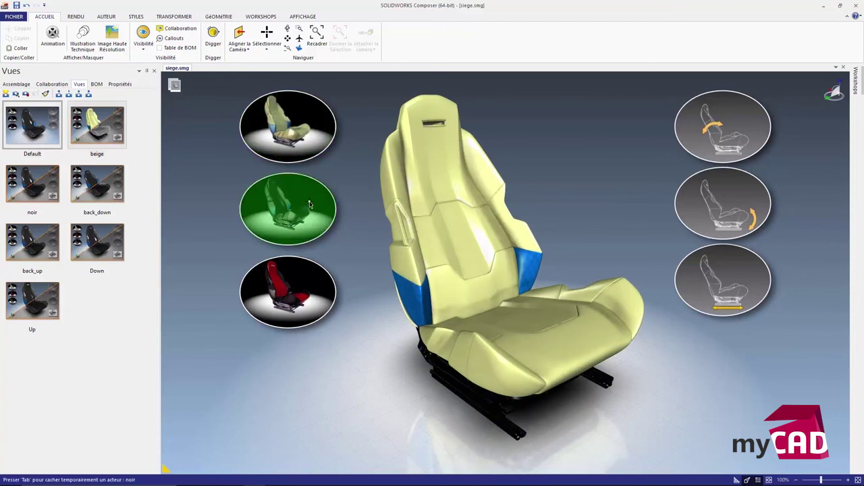
pyautogui.click(310, 207)
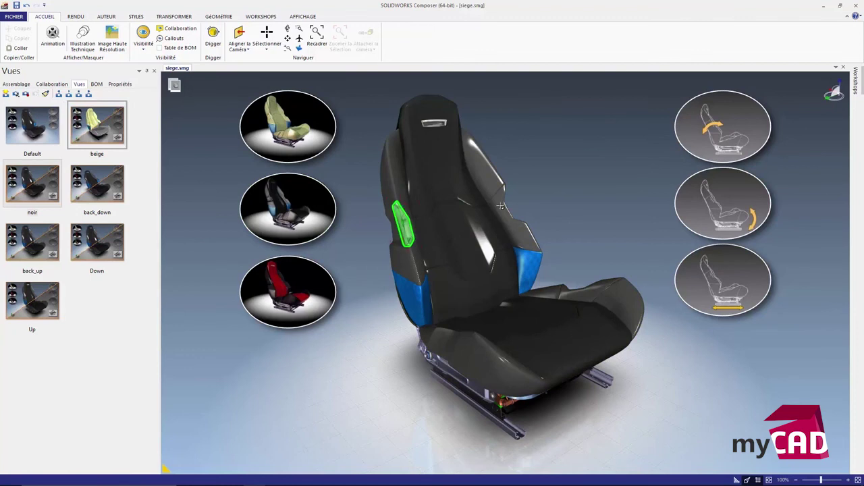
pyautogui.click(698, 139)
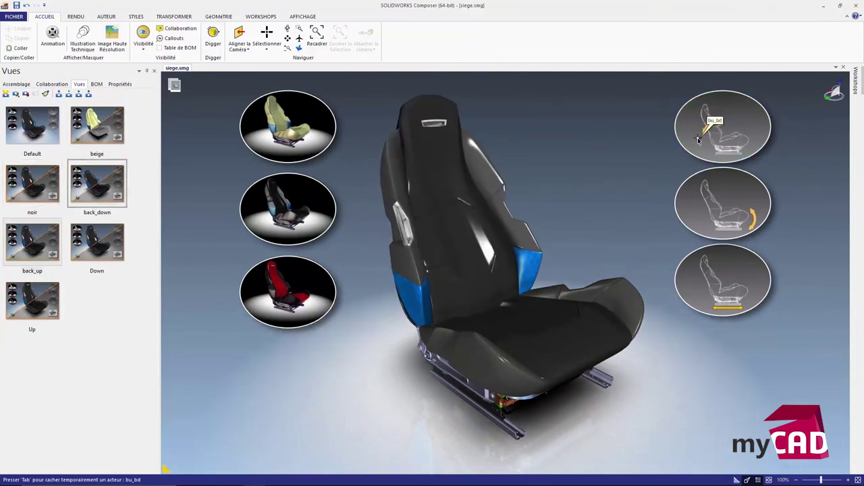
pyautogui.click(715, 187)
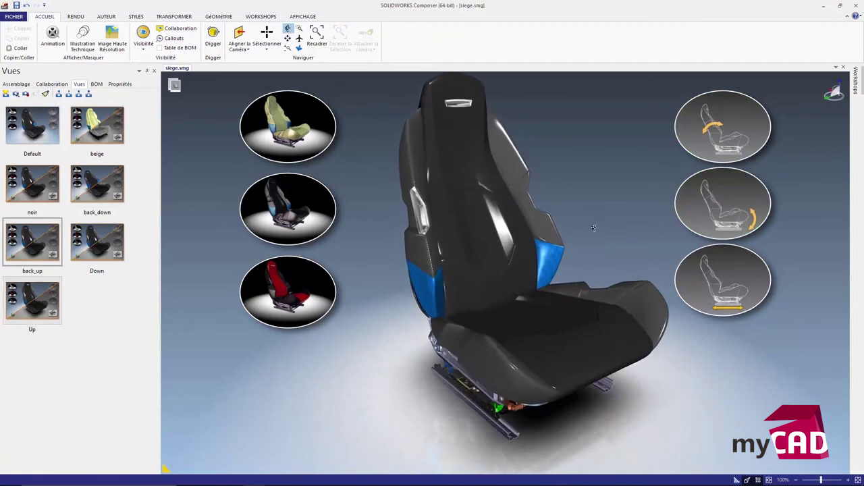
pyautogui.moveTo(593, 227)
pyautogui.mouseDown()
pyautogui.moveTo(539, 223)
pyautogui.moveTo(603, 224)
pyautogui.mouseUp()
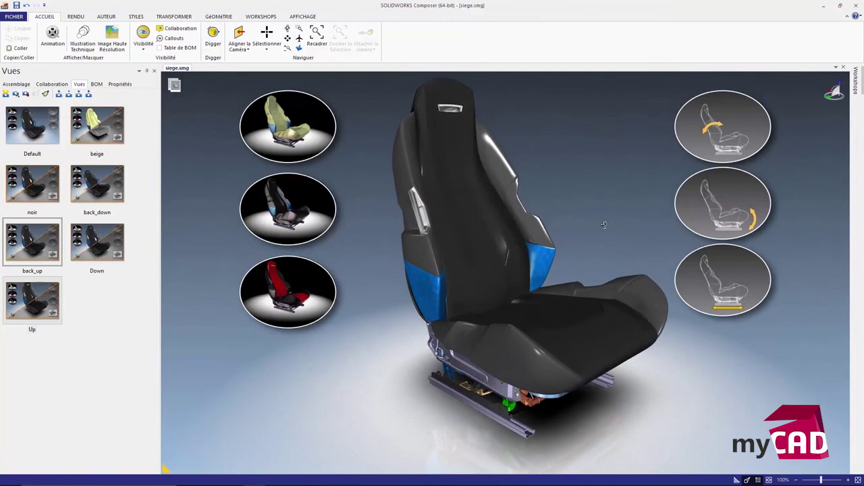
pyautogui.click(311, 135)
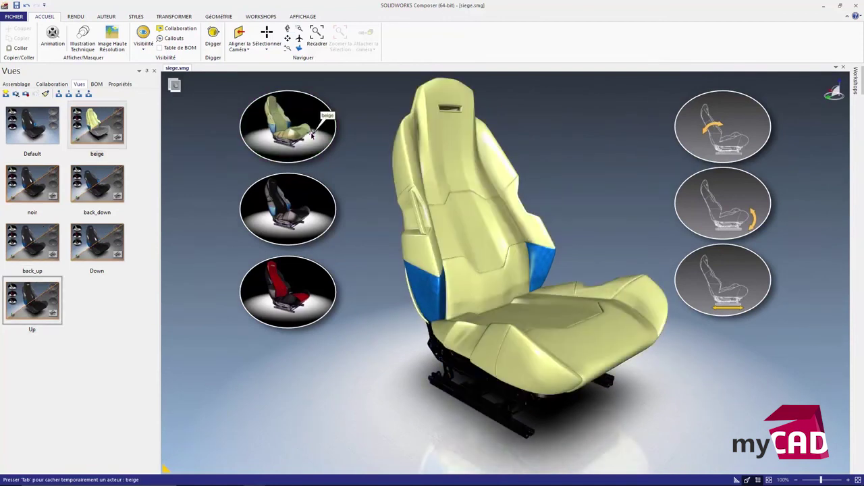
pyautogui.click(707, 157)
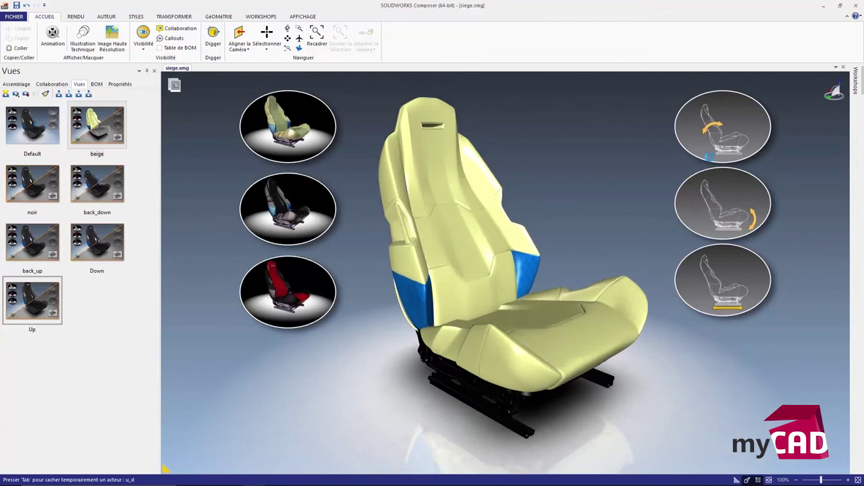
pyautogui.click(321, 200)
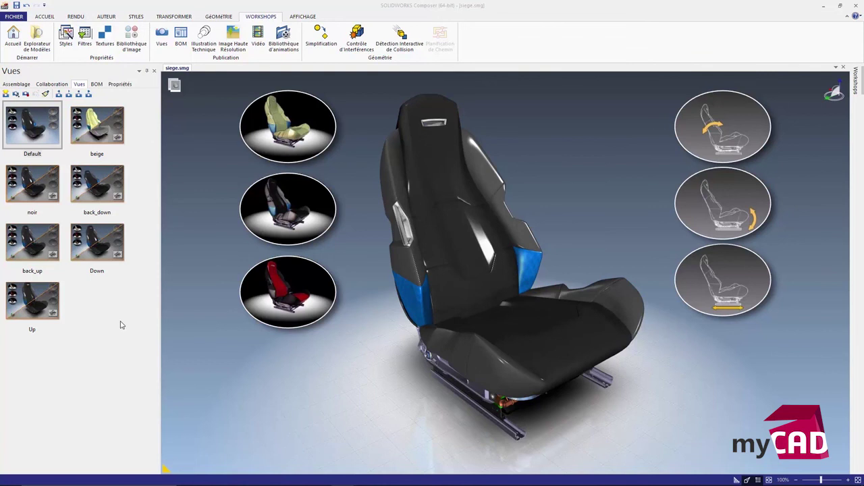
# Apply beige, noir, back_down, then back_up, ending on the black seat upright
pyautogui.click(115, 139)
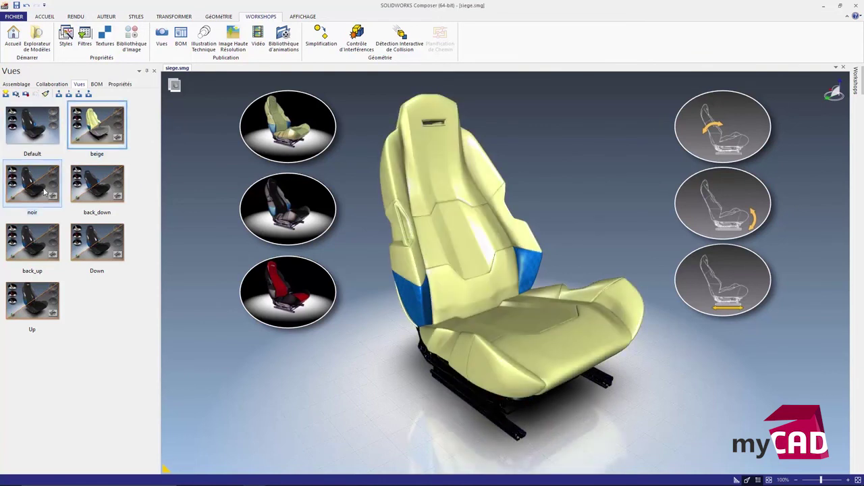
pyautogui.click(46, 193)
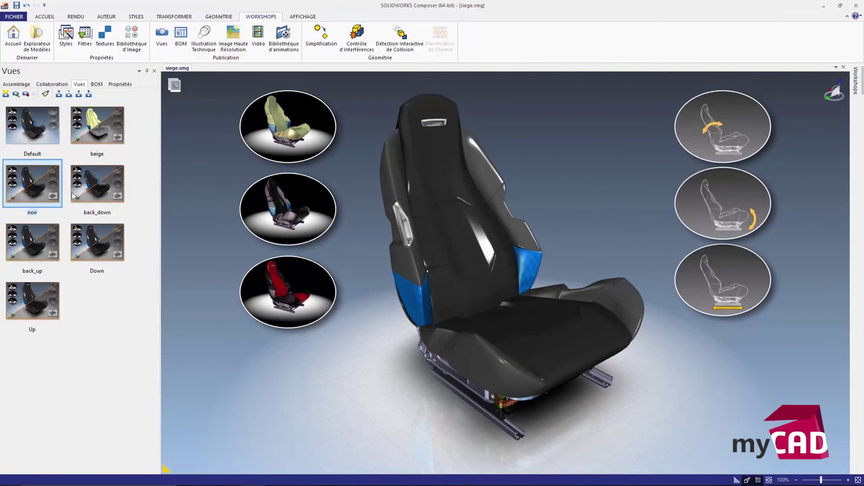
pyautogui.click(94, 195)
pyautogui.click(38, 242)
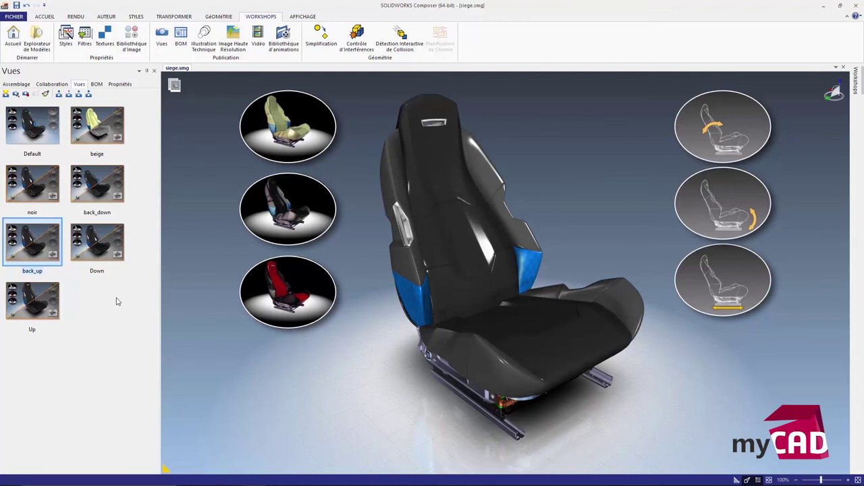
# Multi-select the top, middle and lower backrest covering panels plus the seat cushion
pyautogui.click(435, 156)
pyautogui.keyDown('ctrl'); pyautogui.click(481, 273); pyautogui.keyUp('ctrl')
pyautogui.keyDown('ctrl'); pyautogui.click(480, 270); pyautogui.keyUp('ctrl')
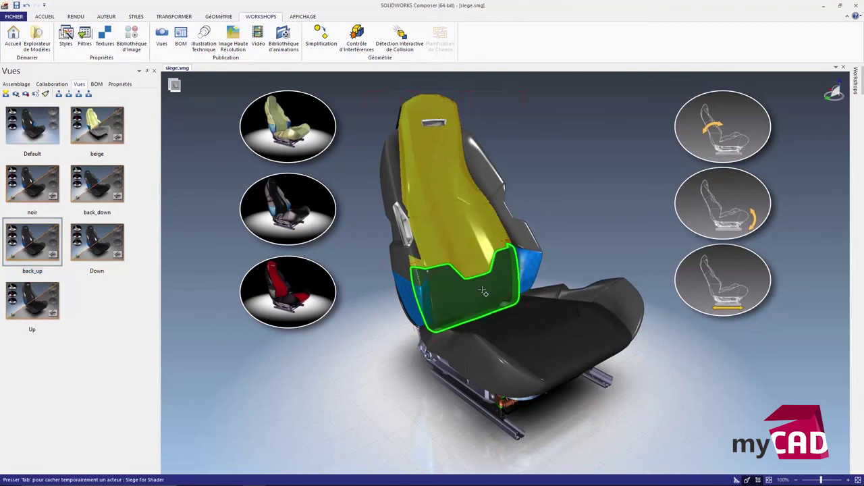
pyautogui.keyDown('ctrl'); pyautogui.click(484, 290); pyautogui.keyUp('ctrl')
pyautogui.keyDown('ctrl'); pyautogui.click(548, 347); pyautogui.keyUp('ctrl')
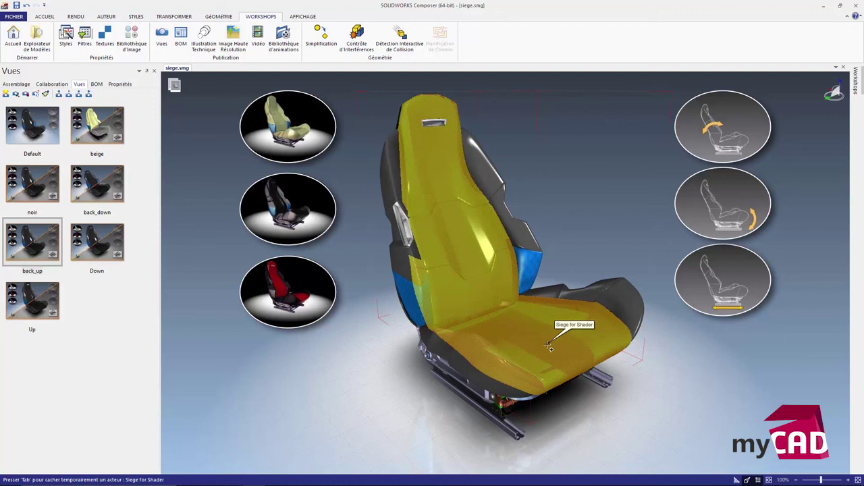
pyautogui.click(181, 17)
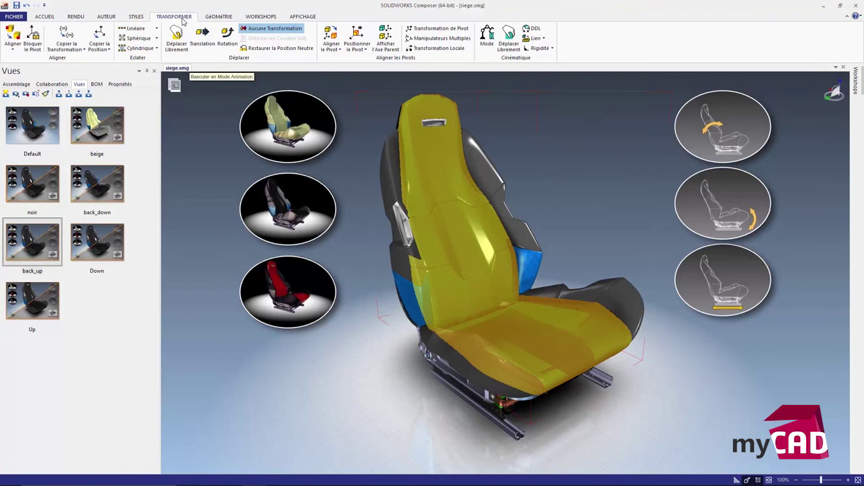
# Set the Couleur property of the selected backrest panels and cushion to red
pyautogui.click(120, 84)
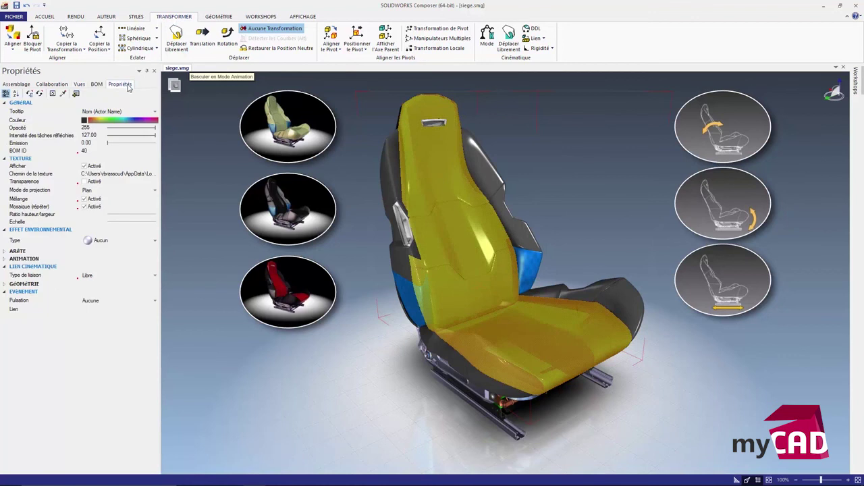
pyautogui.moveTo(106, 122); pyautogui.dragTo(92, 112)
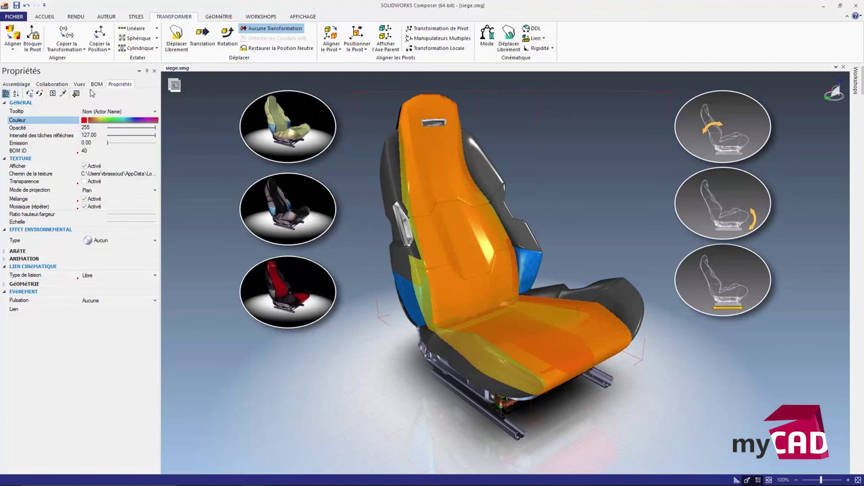
pyautogui.click(80, 84)
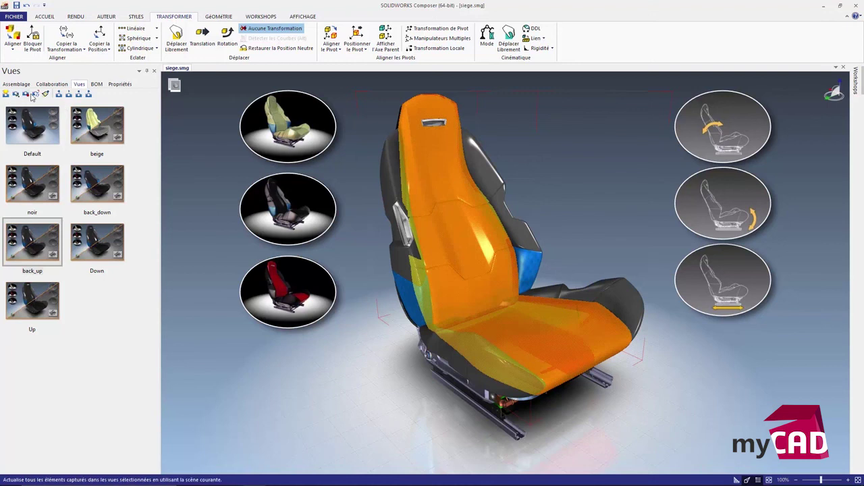
# In Workshops > Vues, untick Caméra and capture only Matériel of the selected actors
pyautogui.click(249, 16)
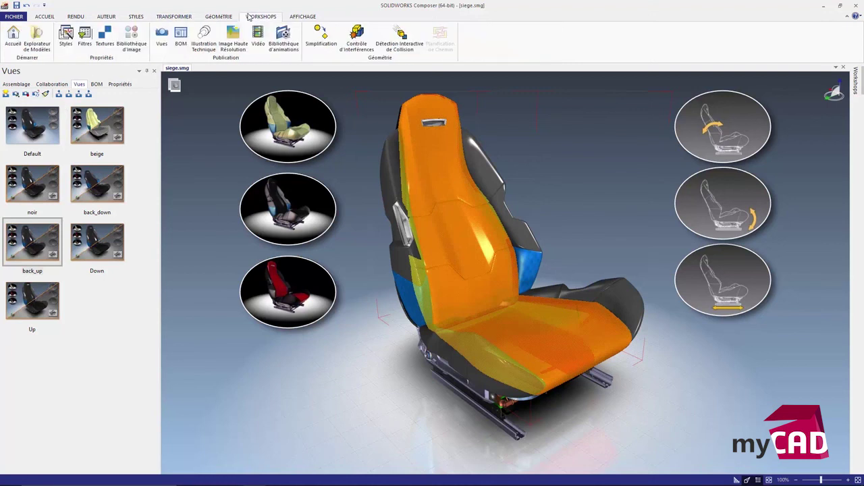
pyautogui.click(161, 40)
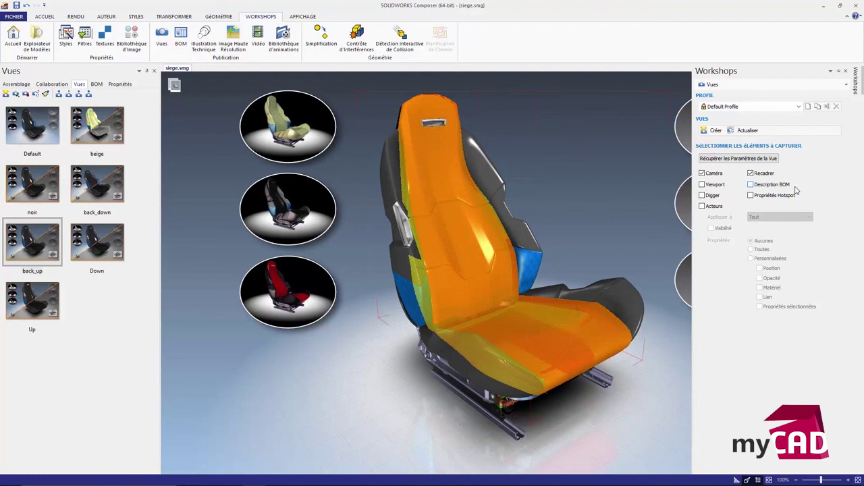
pyautogui.click(717, 175)
pyautogui.click(721, 208)
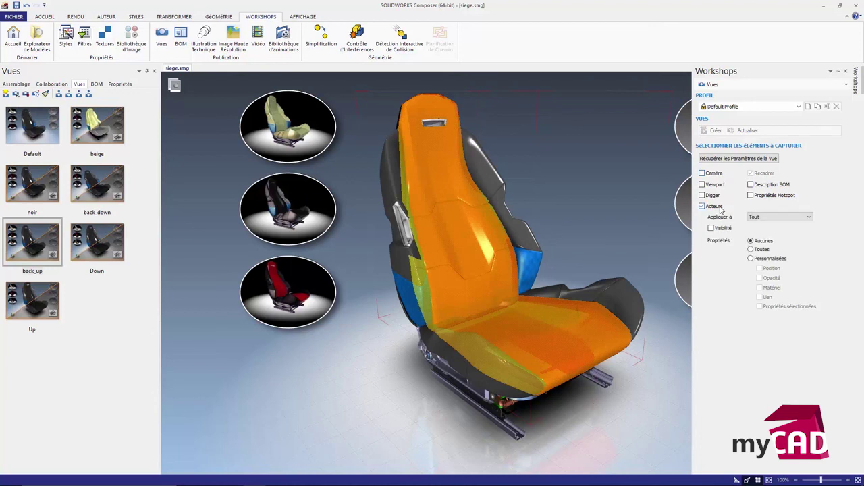
pyautogui.click(759, 218)
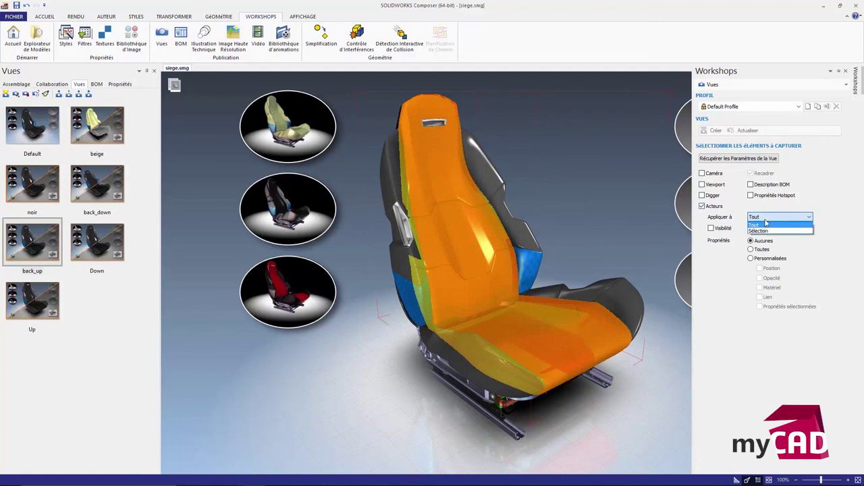
pyautogui.click(766, 231)
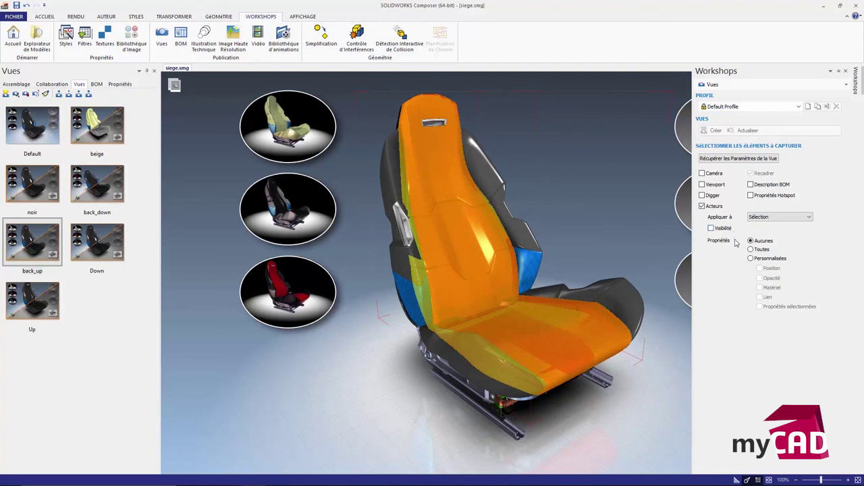
pyautogui.click(751, 259)
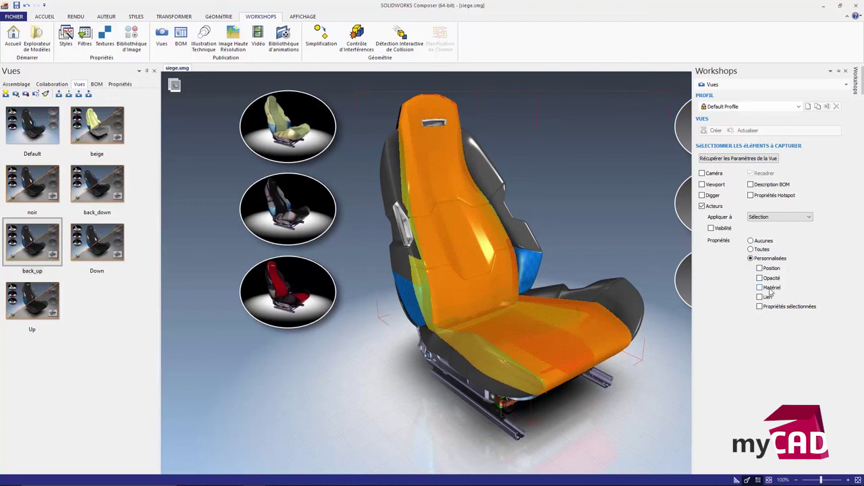
pyautogui.click(772, 290)
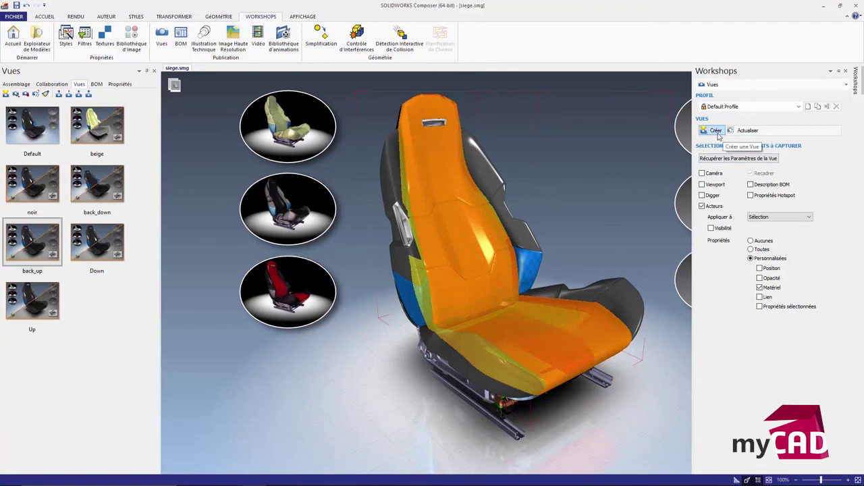
# Create a new view named 'Rouge', then clear the selection to show the red seat
pyautogui.click(718, 132)
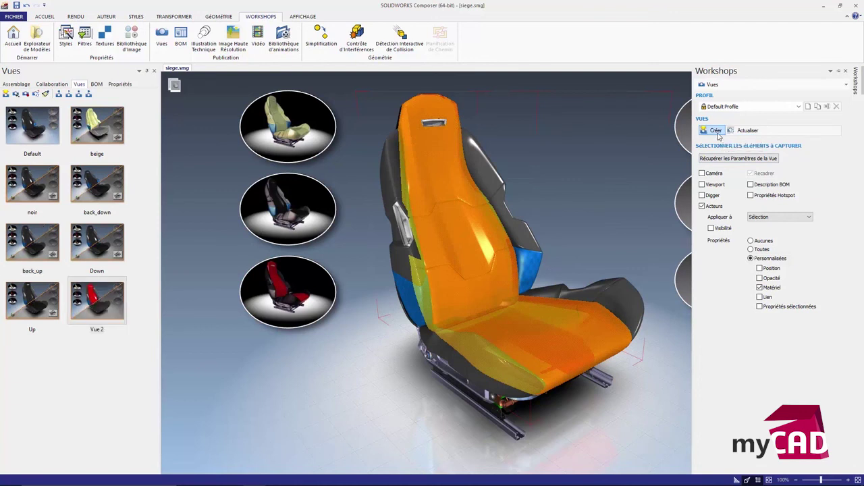
pyautogui.doubleClick(96, 326)
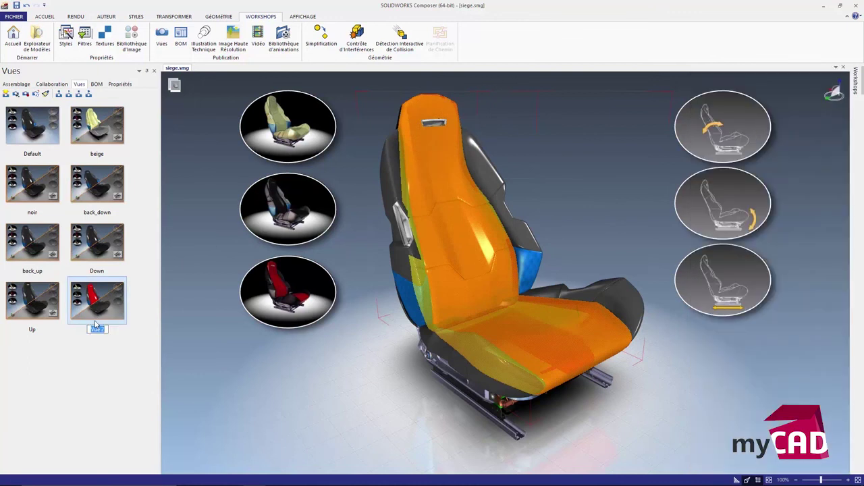
pyautogui.write('Rouge')
pyautogui.press('Return')
pyautogui.click(210, 390)
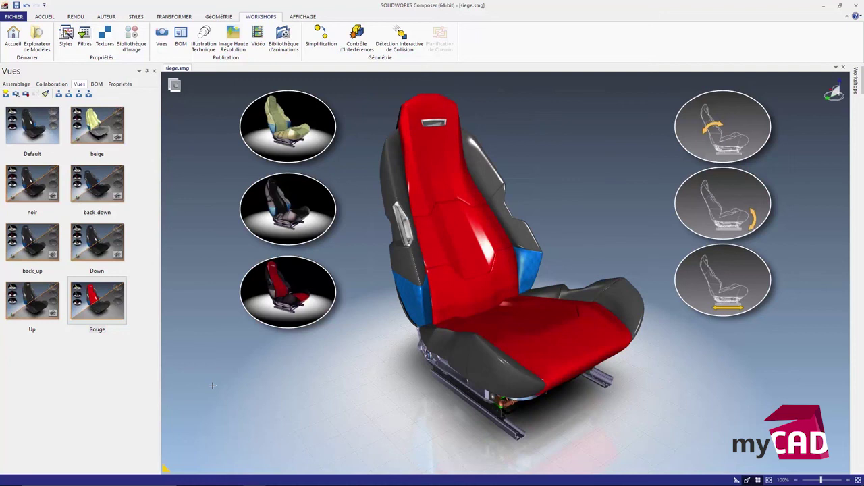
# Toggle between the noir, Rouge and beige views, orbiting the seat, and finish on Rouge
pyautogui.click(42, 200)
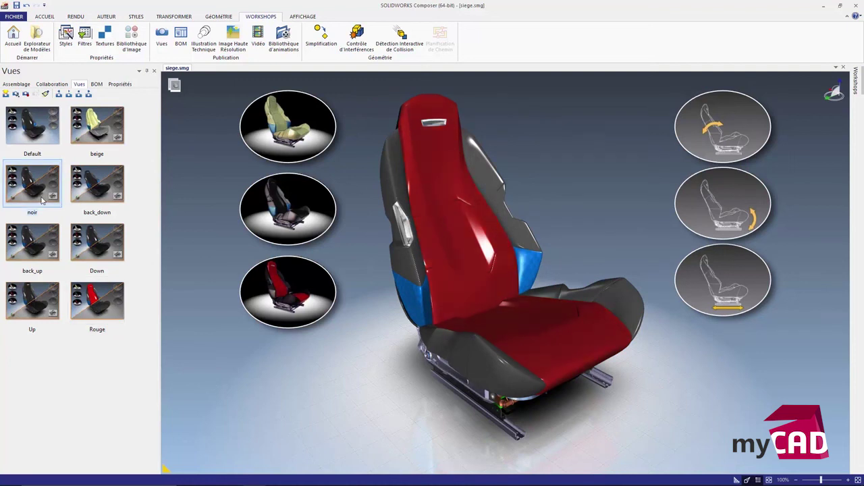
pyautogui.click(97, 299)
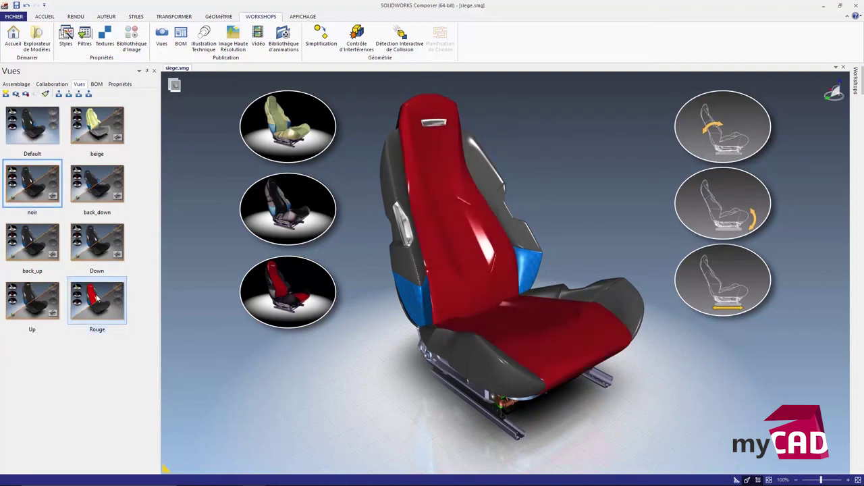
pyautogui.click(96, 121)
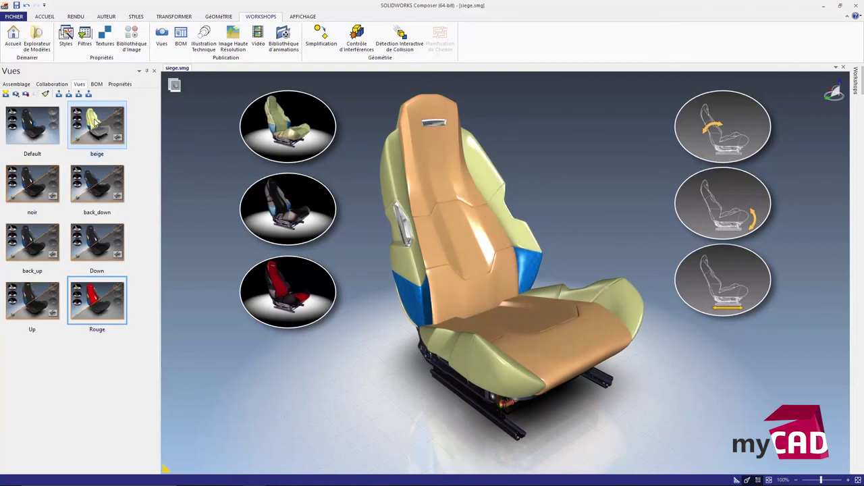
pyautogui.moveTo(343, 345); pyautogui.dragTo(310, 339)
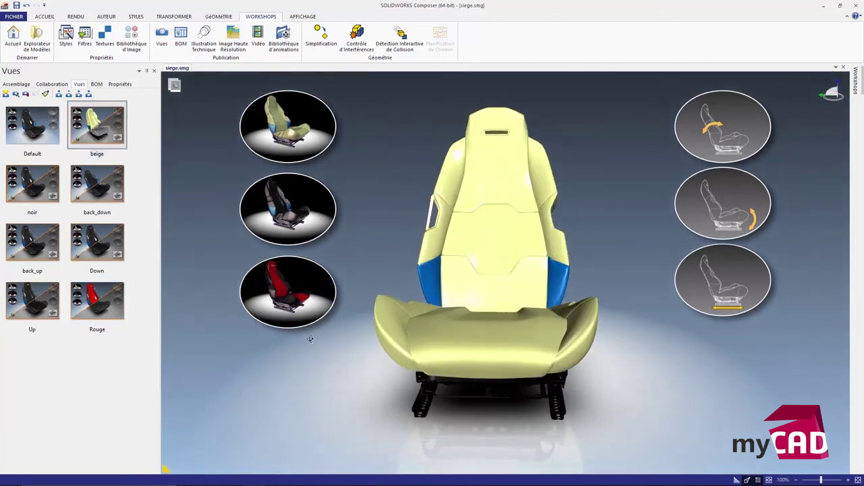
pyautogui.click(43, 197)
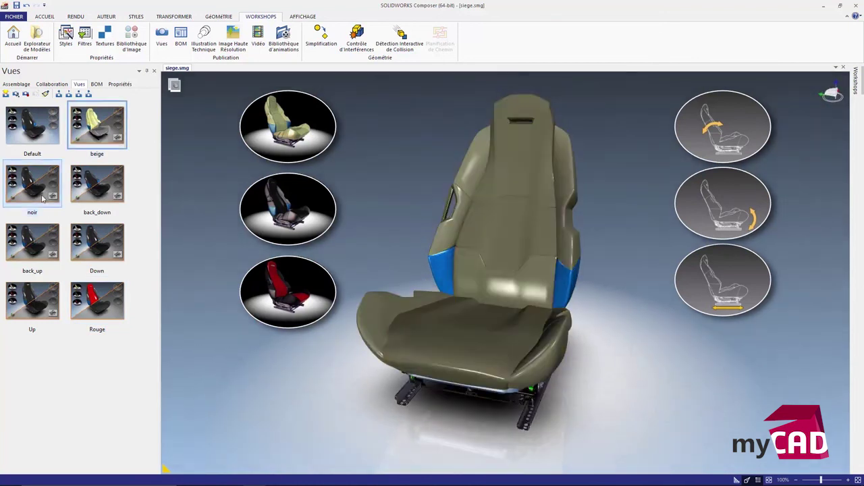
pyautogui.click(110, 305)
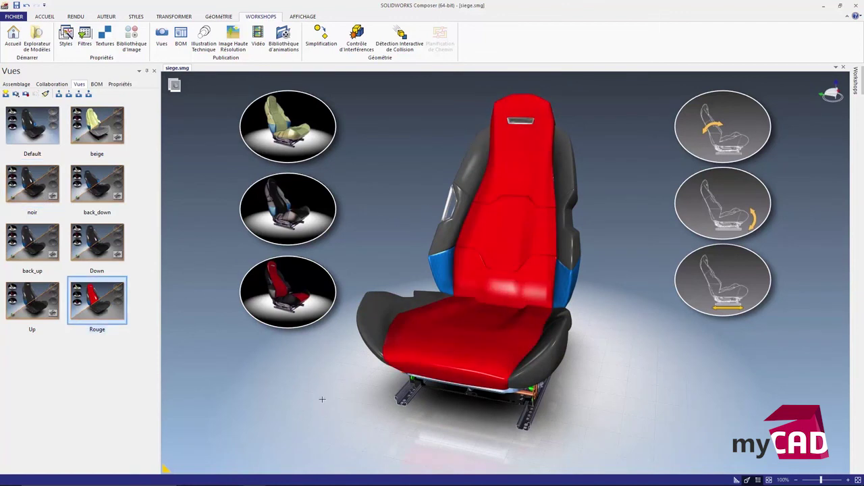